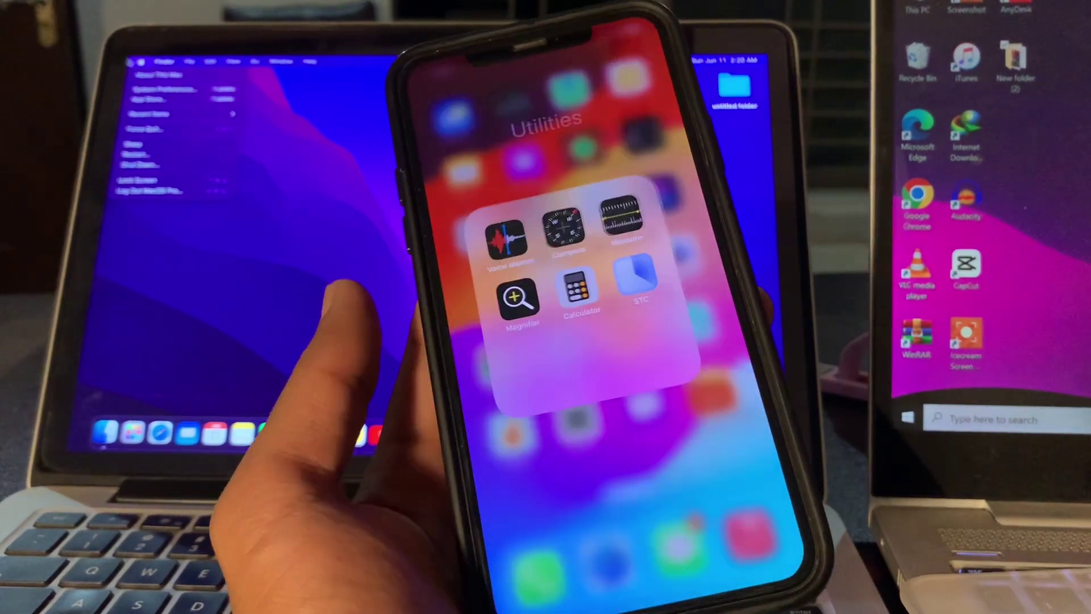
# Open Compass, then force-quit it from the App Switcher
pyautogui.click(558, 229)
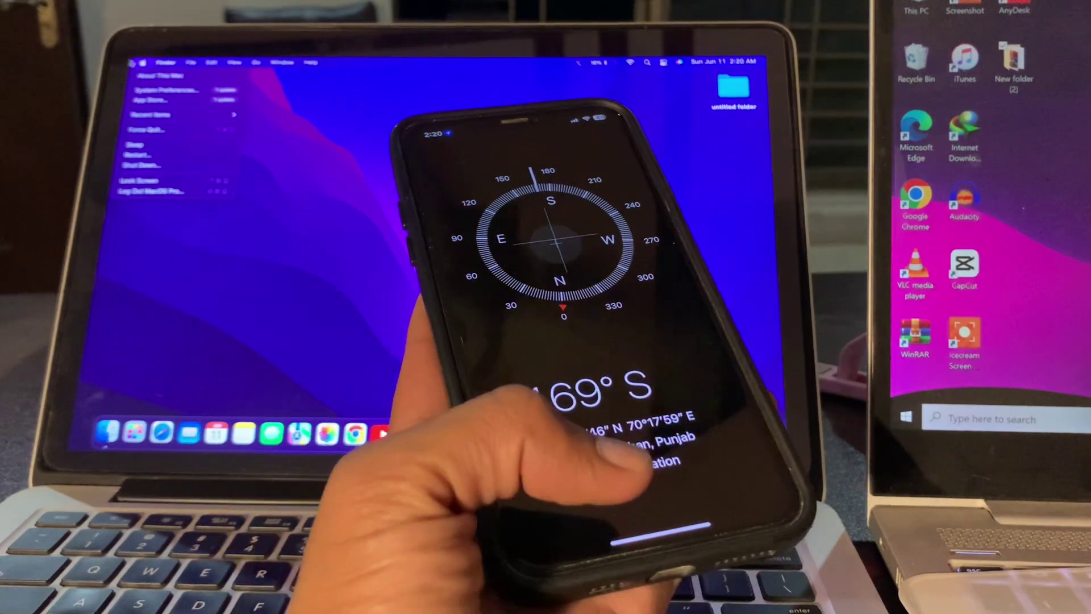
pyautogui.moveTo(661, 532); pyautogui.dragTo(614, 358)
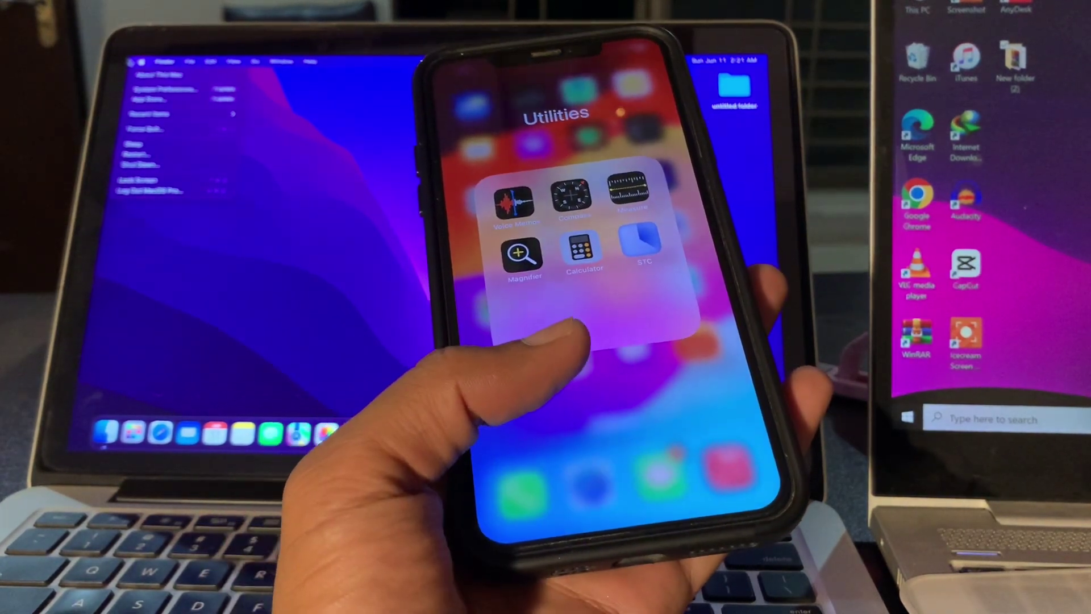
pyautogui.click(588, 353)
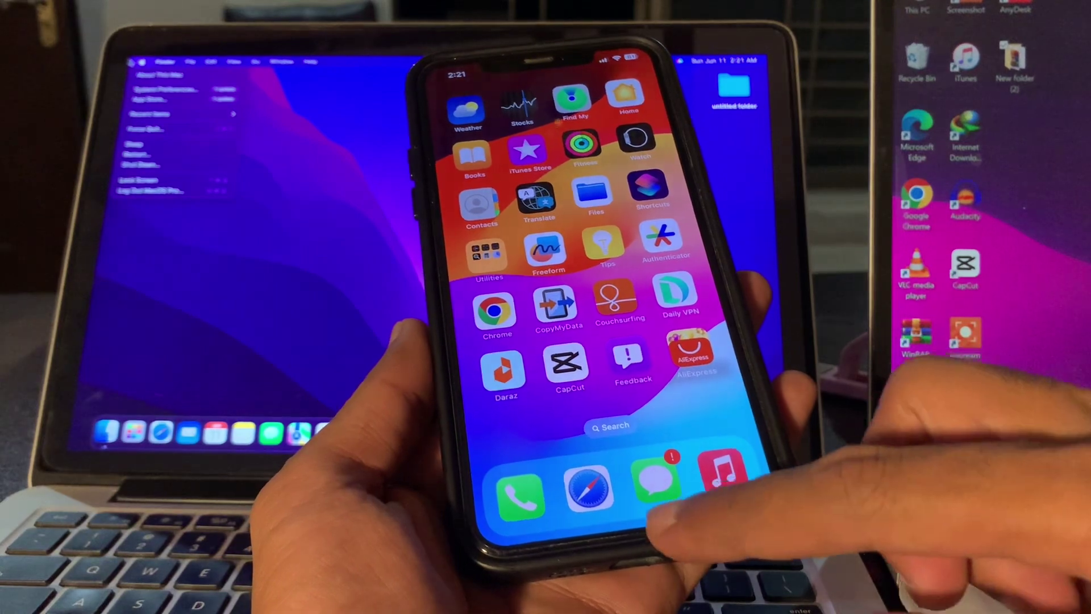
pyautogui.moveTo(614, 520)
pyautogui.mouseDown()
pyautogui.moveTo(614, 340)
pyautogui.moveTo(707, 247)
pyautogui.mouseUp()
pyautogui.moveTo(614, 528); pyautogui.dragTo(613, 341)
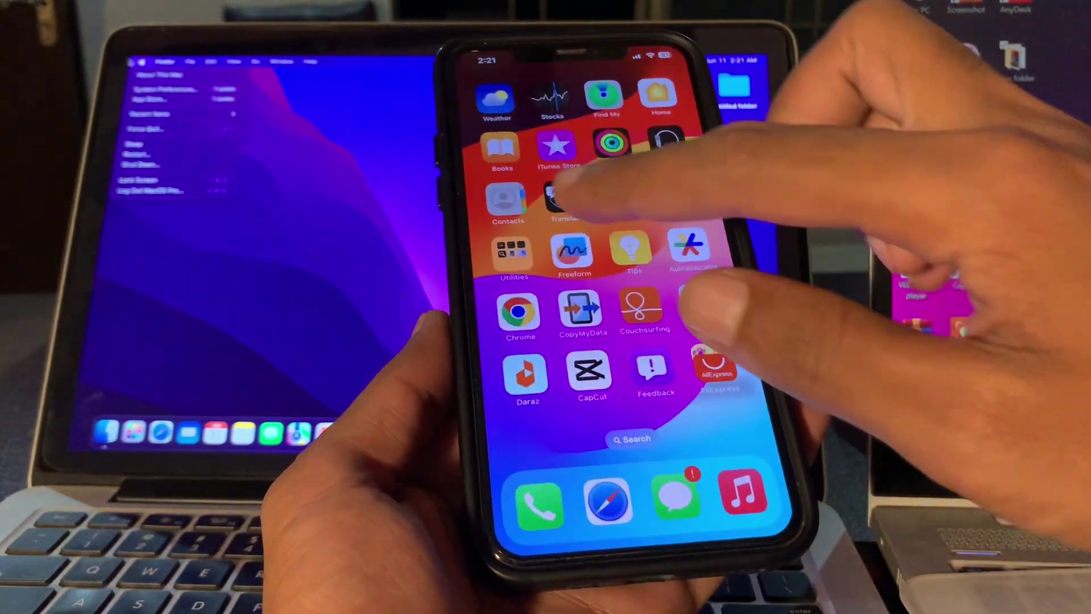
# Relaunch Compass from the Utilities folder to show a live heading, then return to the folder
pyautogui.click(585, 195)
pyautogui.click(657, 255)
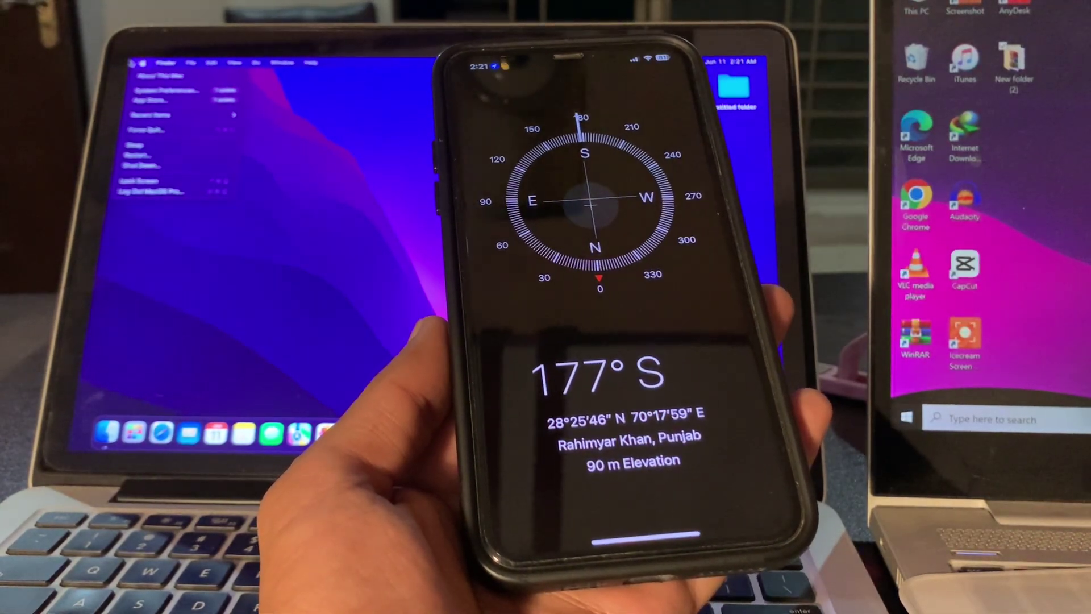
pyautogui.moveTo(614, 537); pyautogui.dragTo(596, 340)
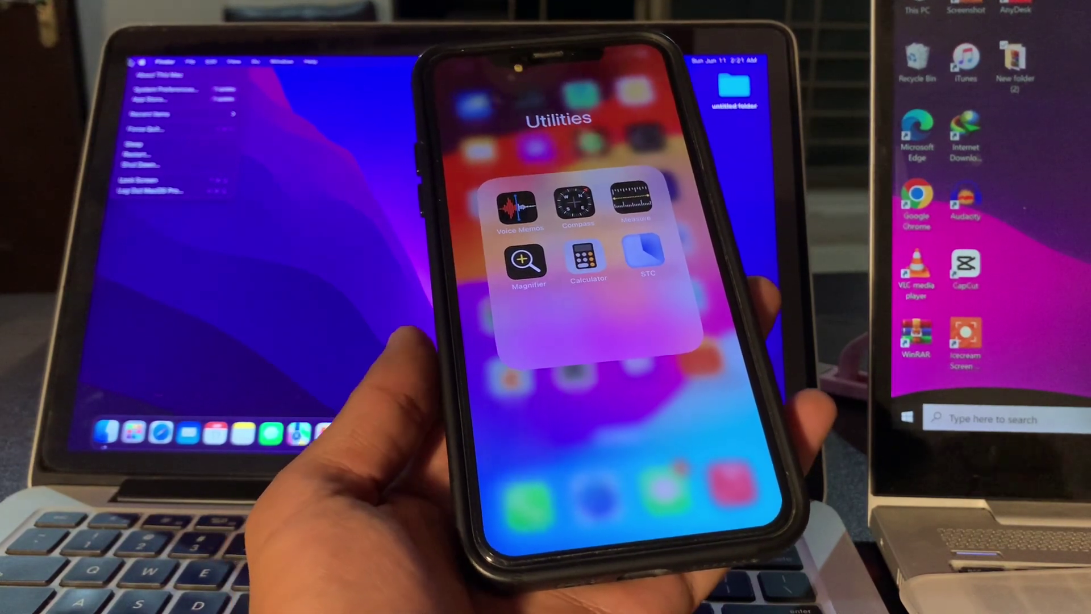
# Open Settings from the first home page and go to Privacy & Security > Location Services
pyautogui.click(677, 282)
pyautogui.moveTo(686, 282); pyautogui.dragTo(896, 255)
pyautogui.moveTo(554, 298); pyautogui.dragTo(810, 282)
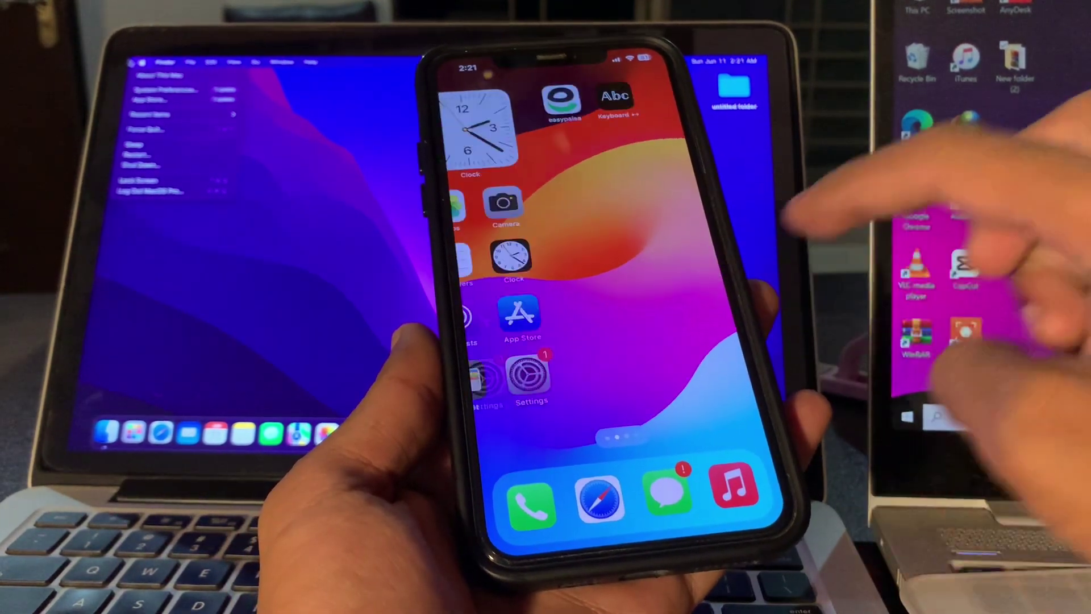
pyautogui.click(694, 362)
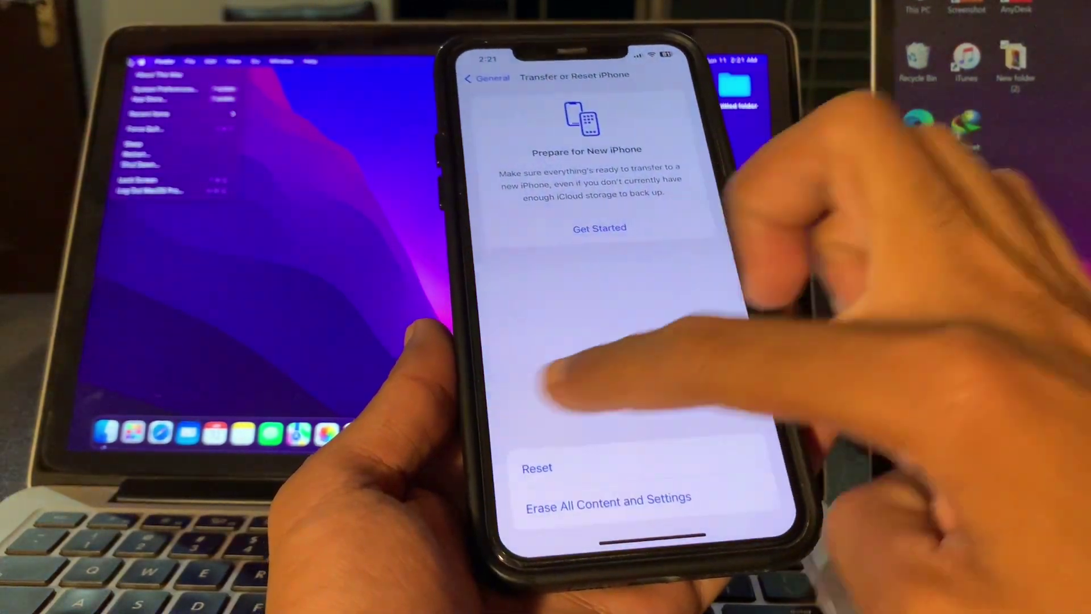
pyautogui.click(494, 81)
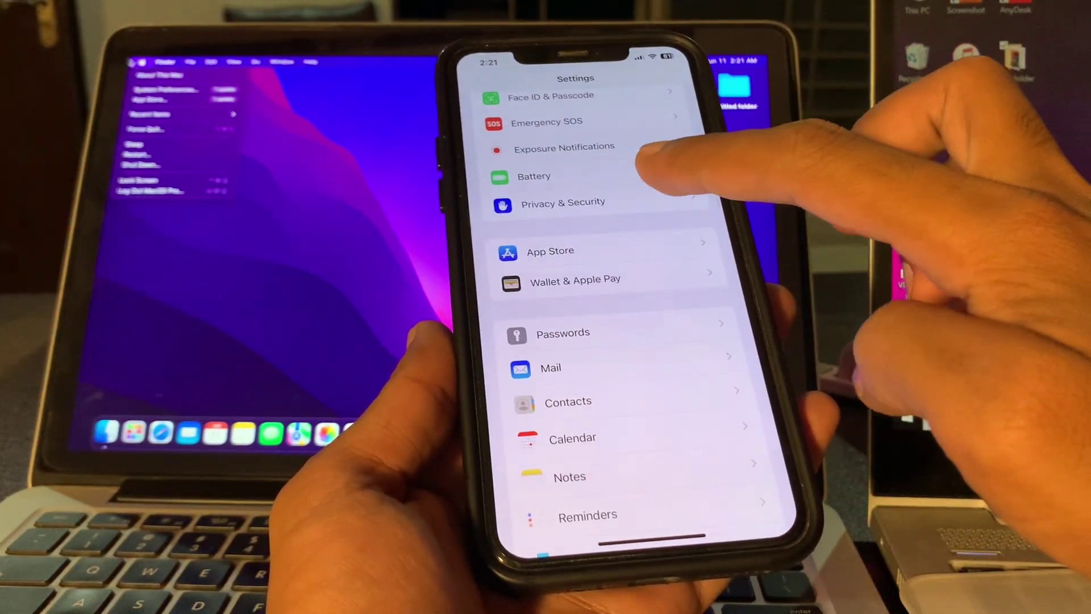
pyautogui.click(631, 202)
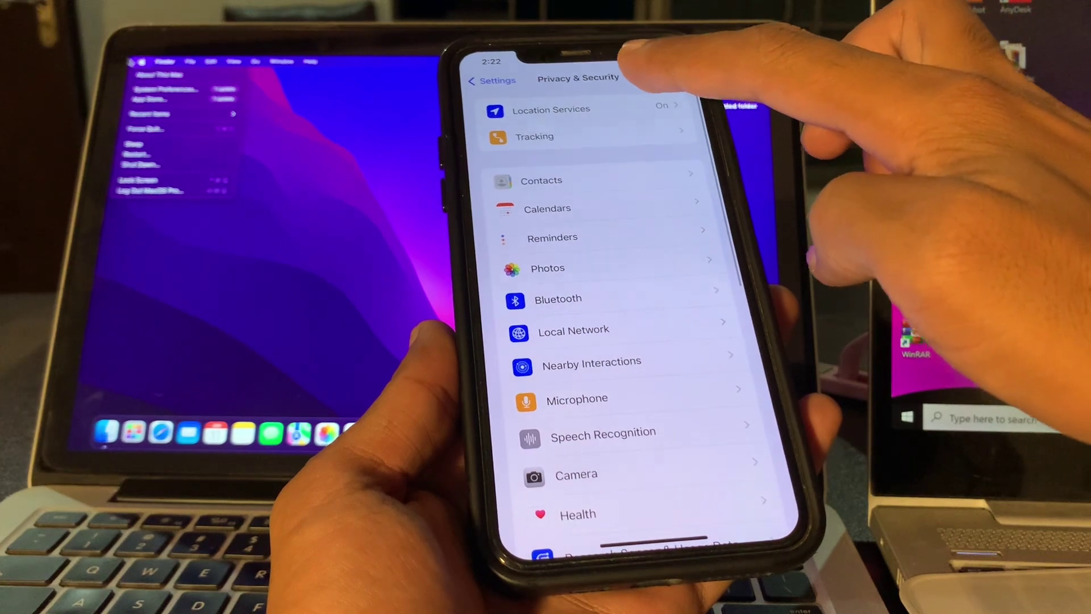
pyautogui.click(597, 109)
pyautogui.scroll(-10, 648, 409)
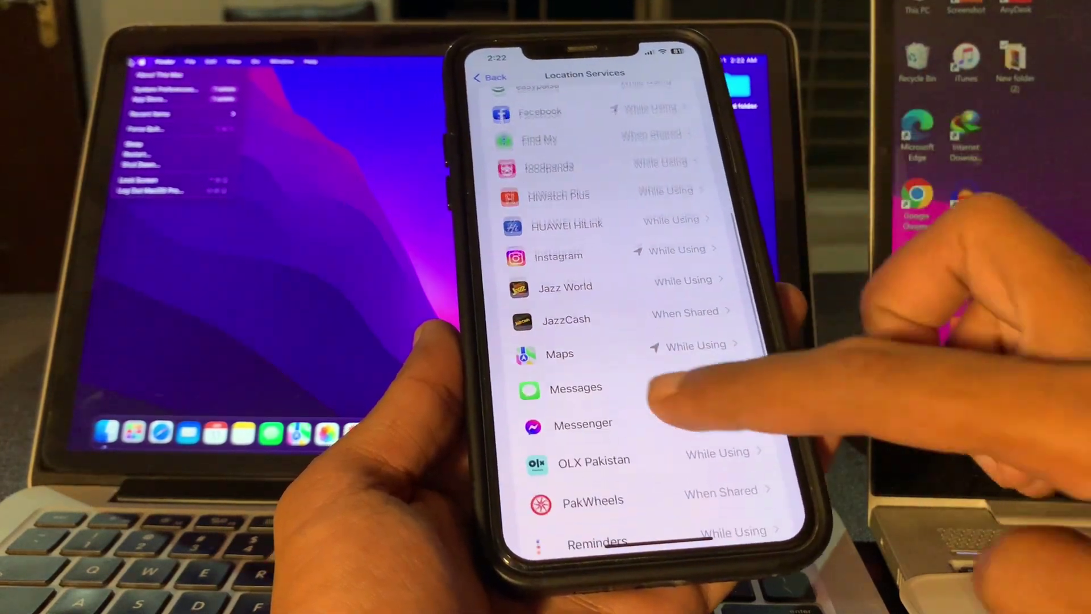
pyautogui.scroll(-10, 682, 364)
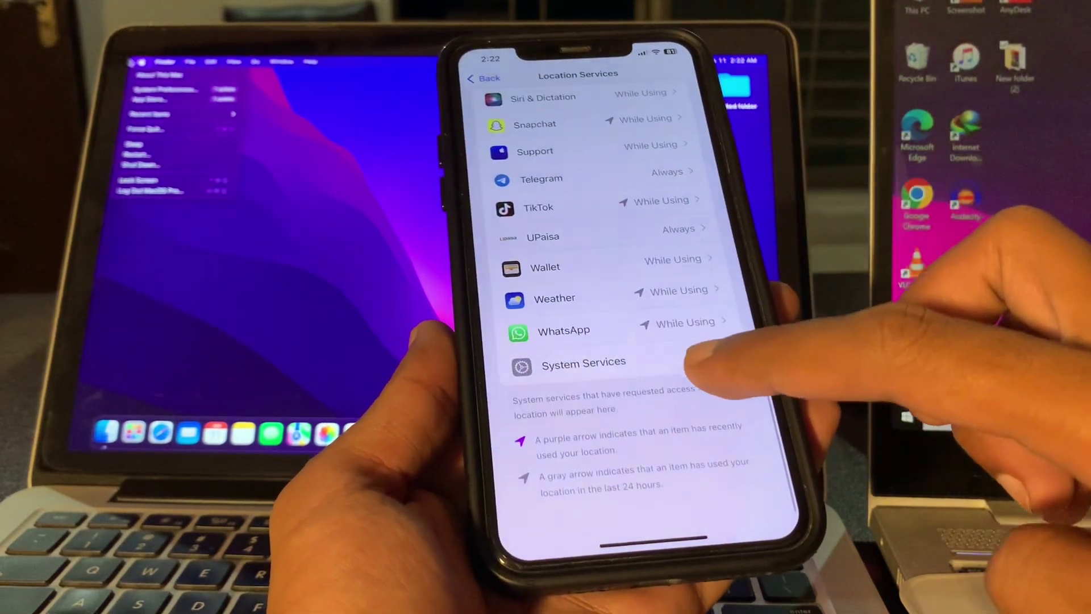
# In System Services, toggle Compass Calibration off and back on, then return home
pyautogui.click(631, 364)
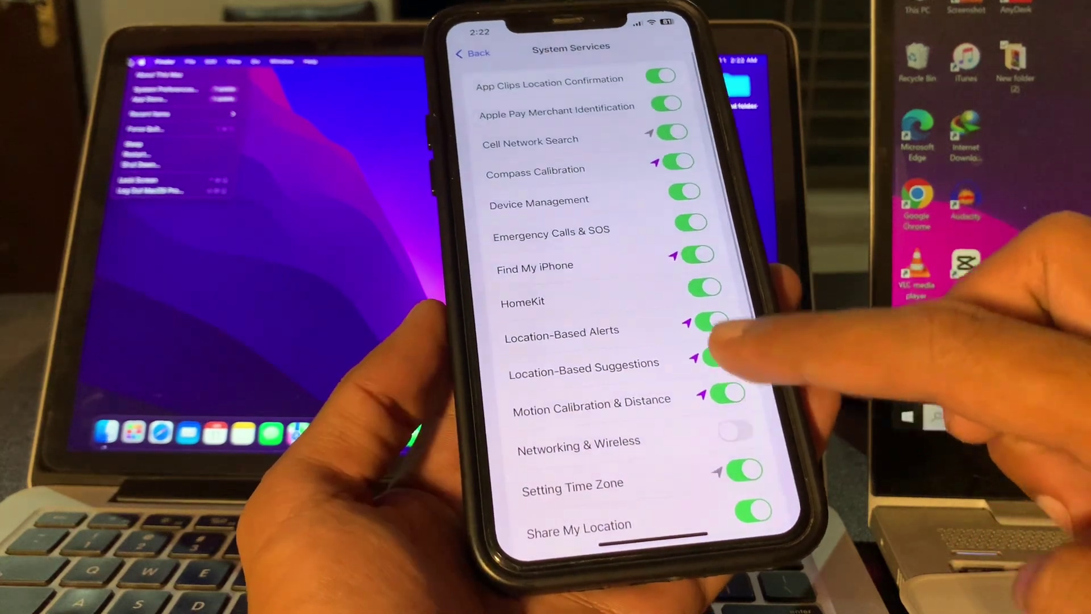
pyautogui.scroll(1, 617, 328)
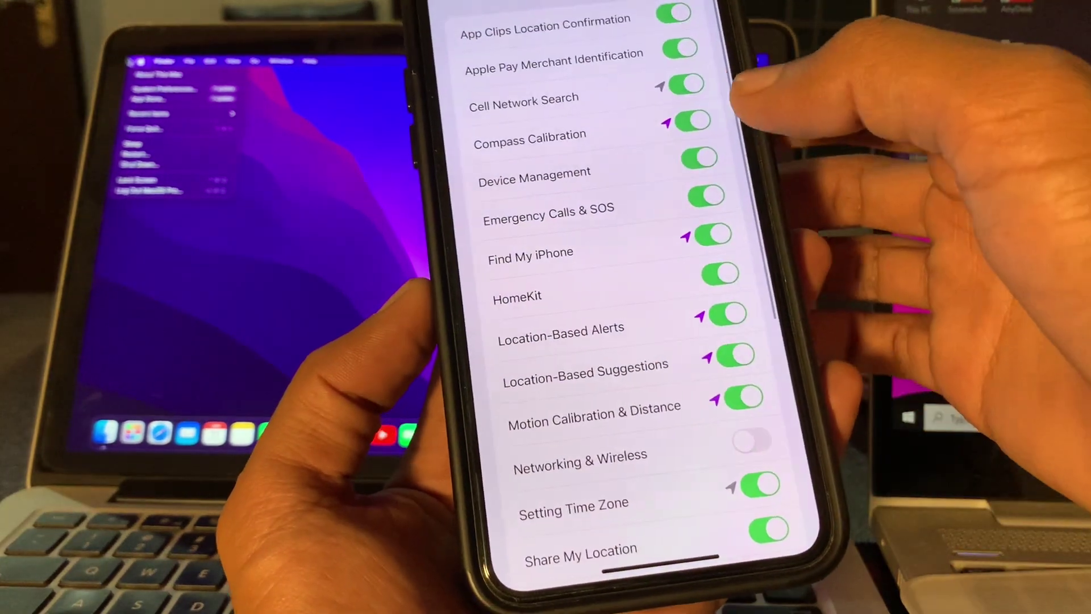
pyautogui.click(699, 135)
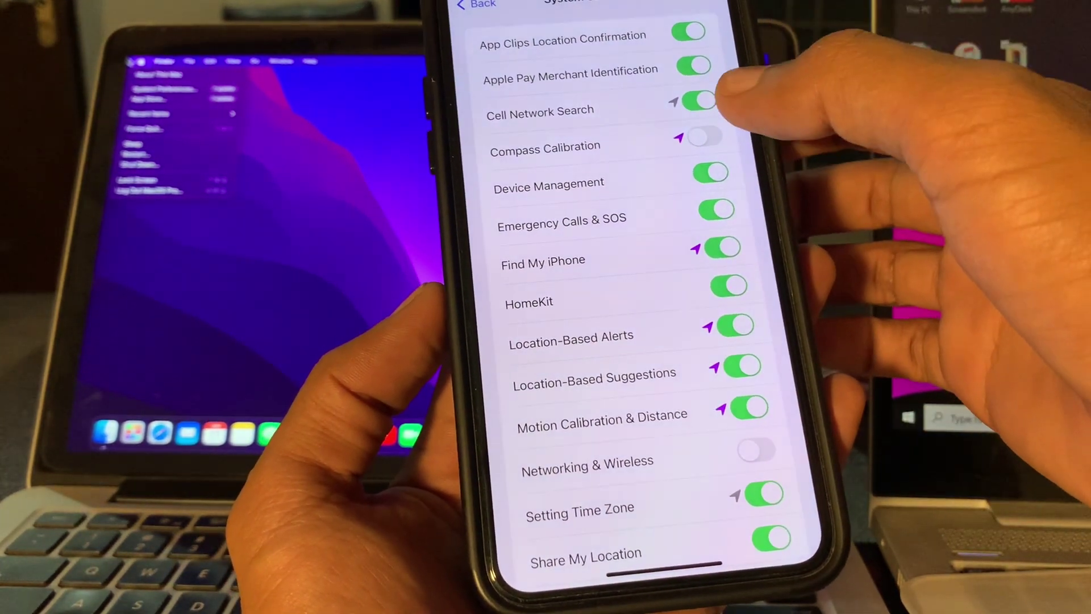
pyautogui.click(698, 141)
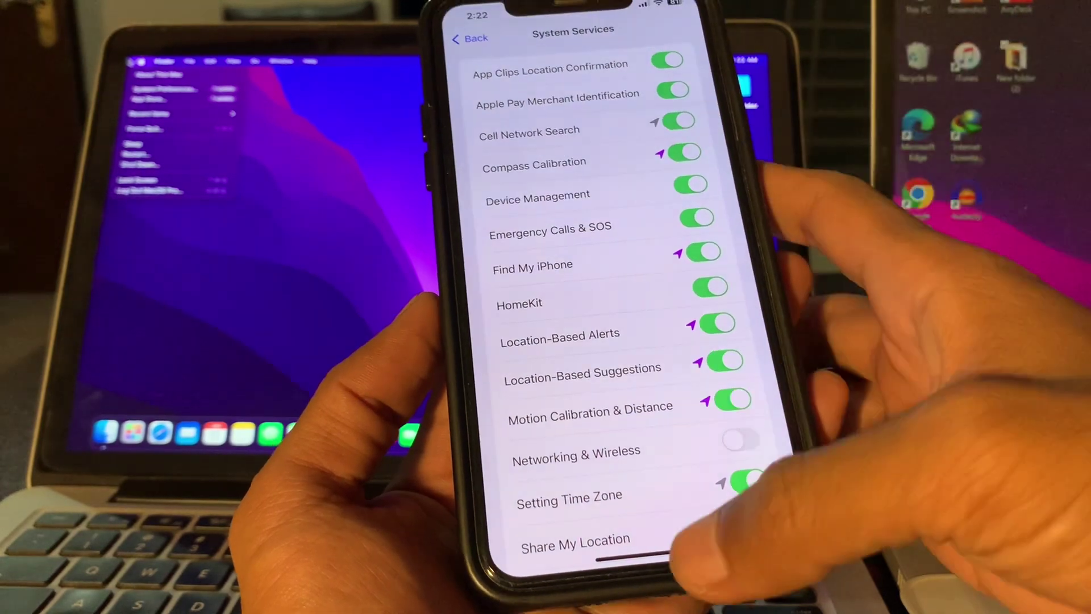
pyautogui.moveTo(661, 563); pyautogui.dragTo(661, 341)
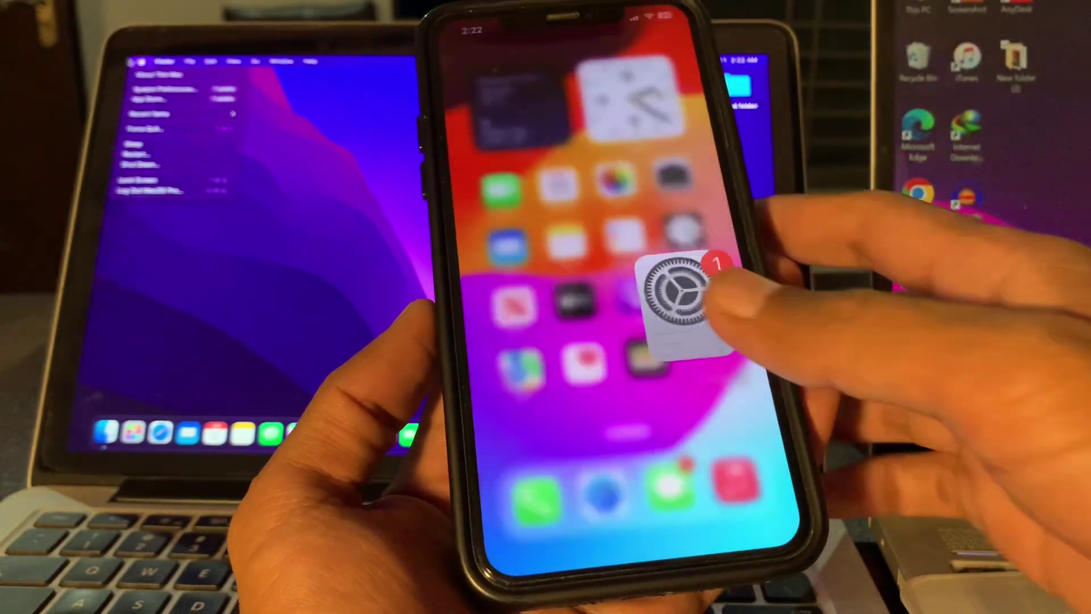